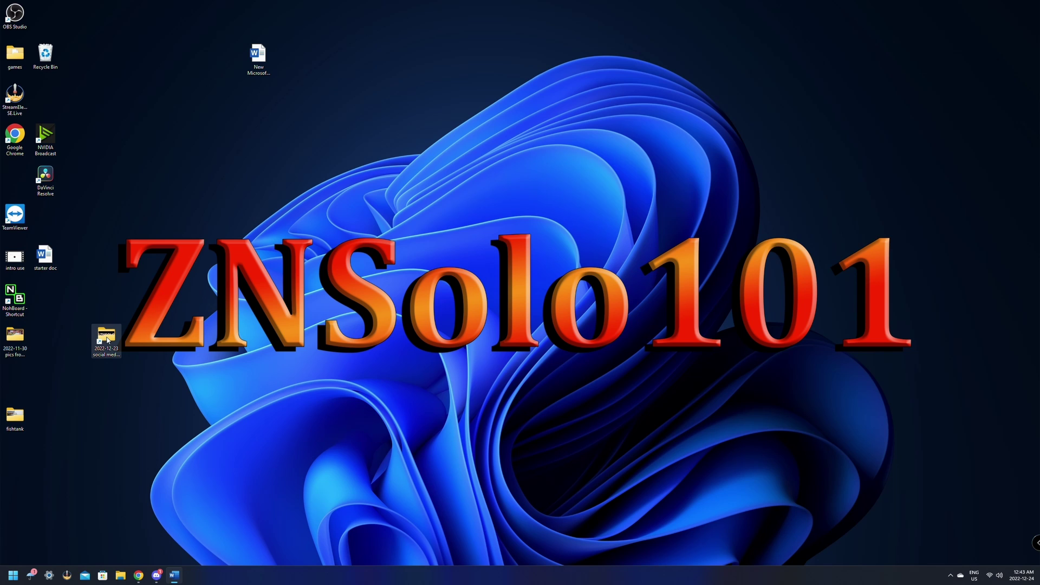
Review the TikTok, Twitter and YouTube banner images, then switch to the StreamElements dashboard in Chrome
double_click(108, 340)
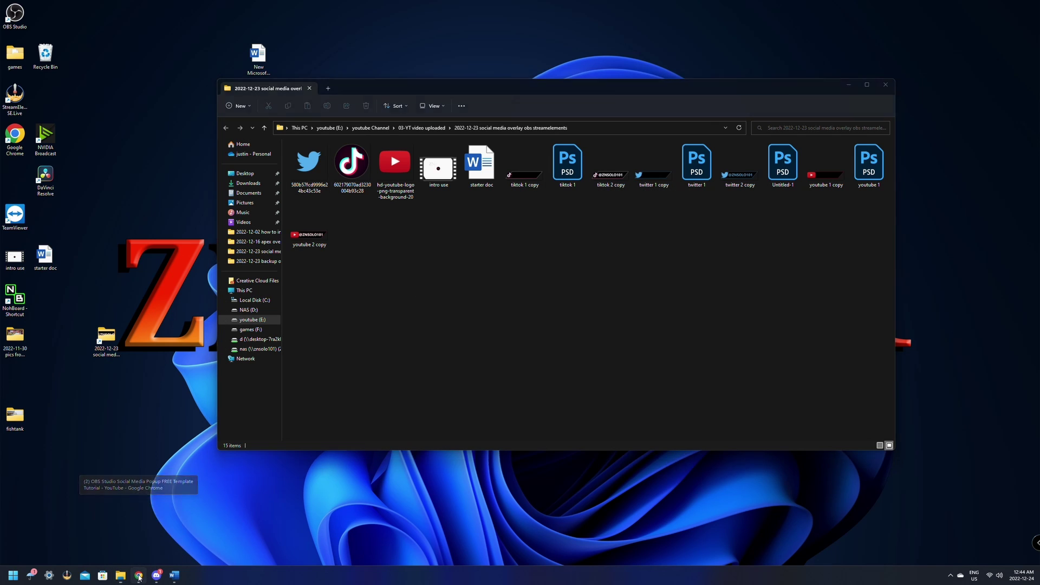
left_click(138, 528)
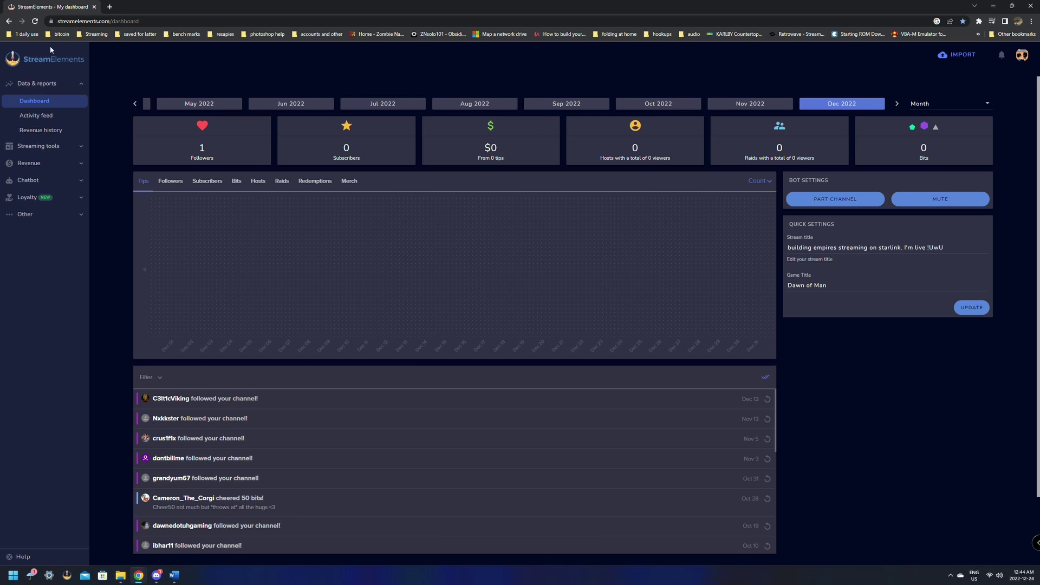
Go to the Overlays page under Streaming tools in the StreamElements dashboard
left_click(24, 151)
left_click(33, 163)
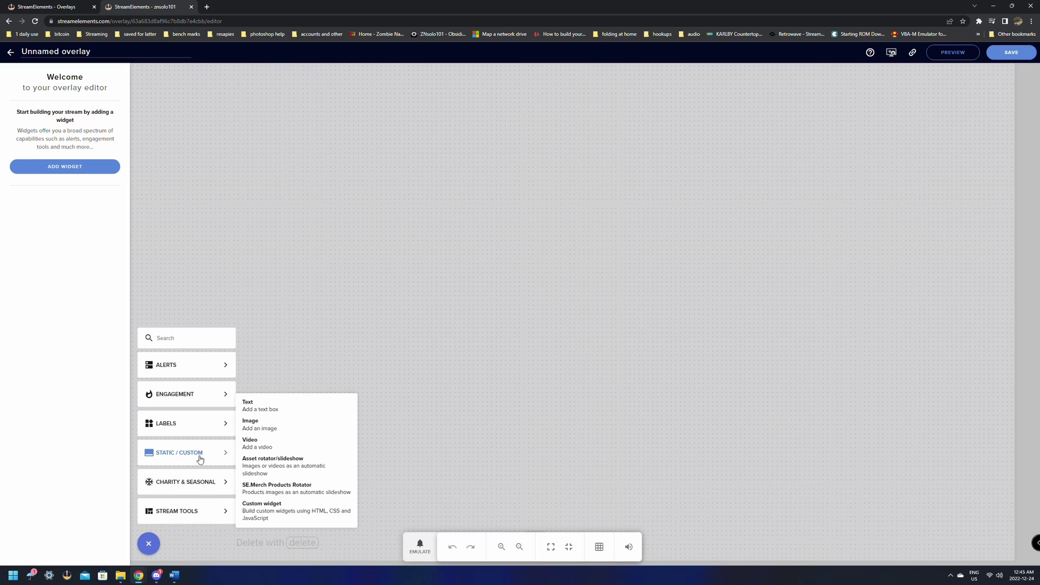
Add an asset rotator slideshow, upload the banner images, and add the TikTok banner
left_click(282, 469)
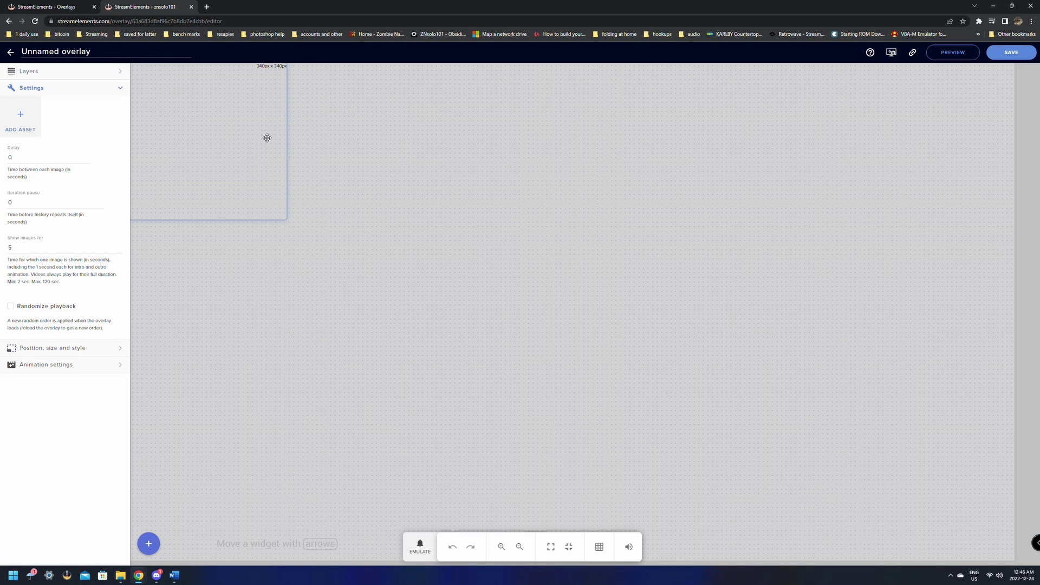
left_click(13, 120)
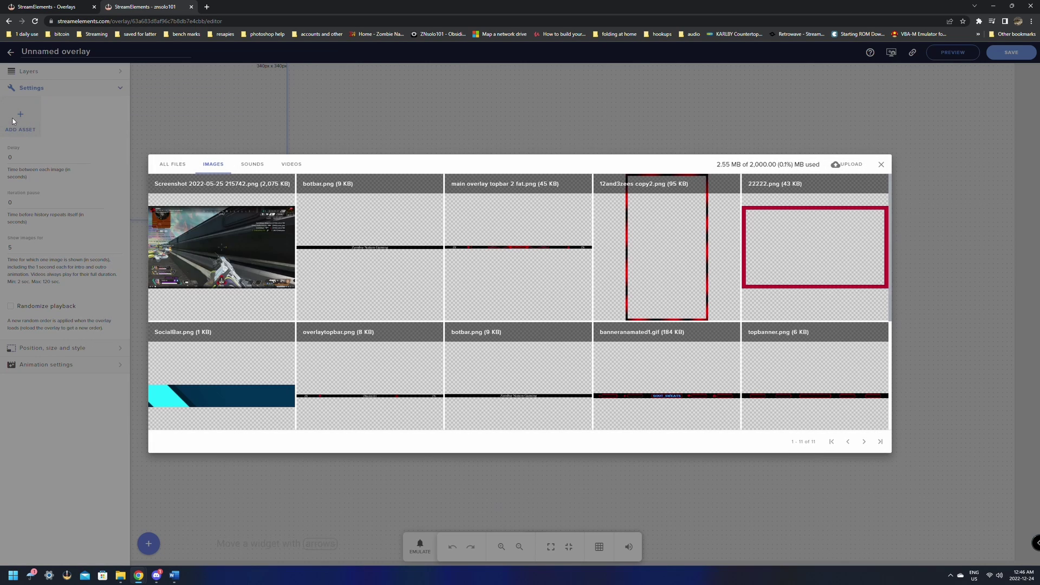
left_click(847, 165)
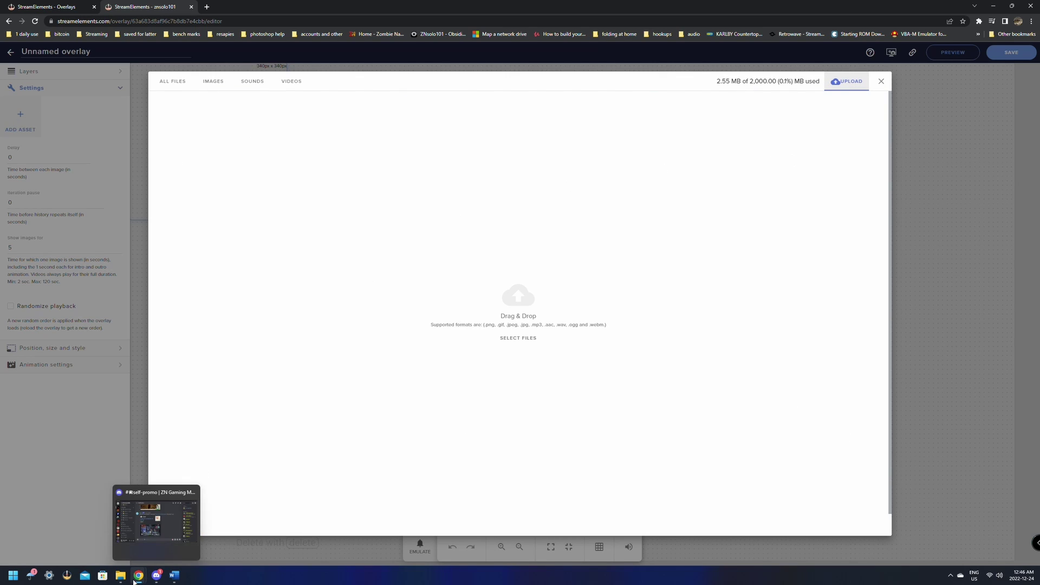
left_click_drag(133, 581, 466, 261)
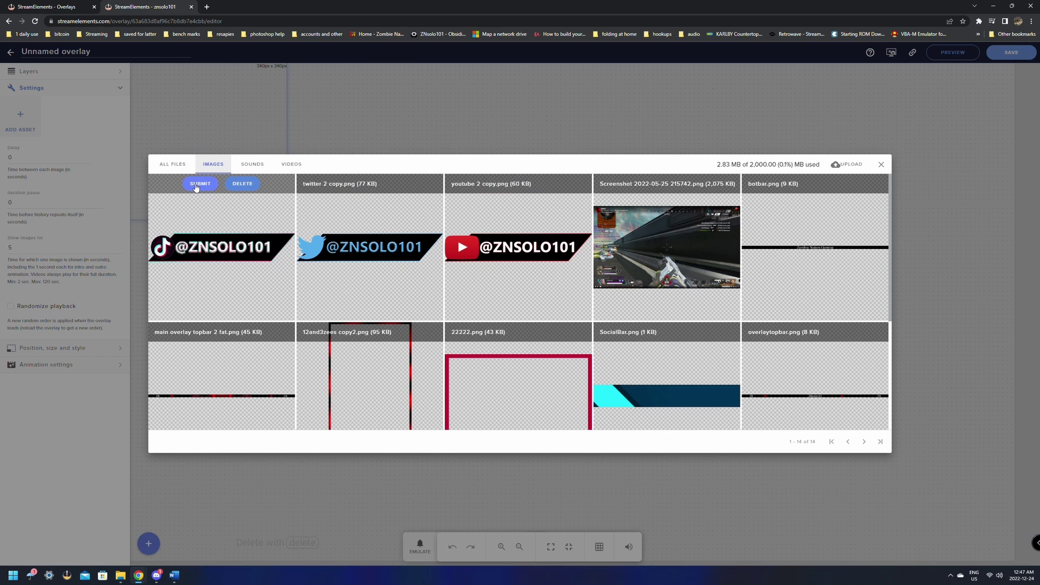
left_click(196, 184)
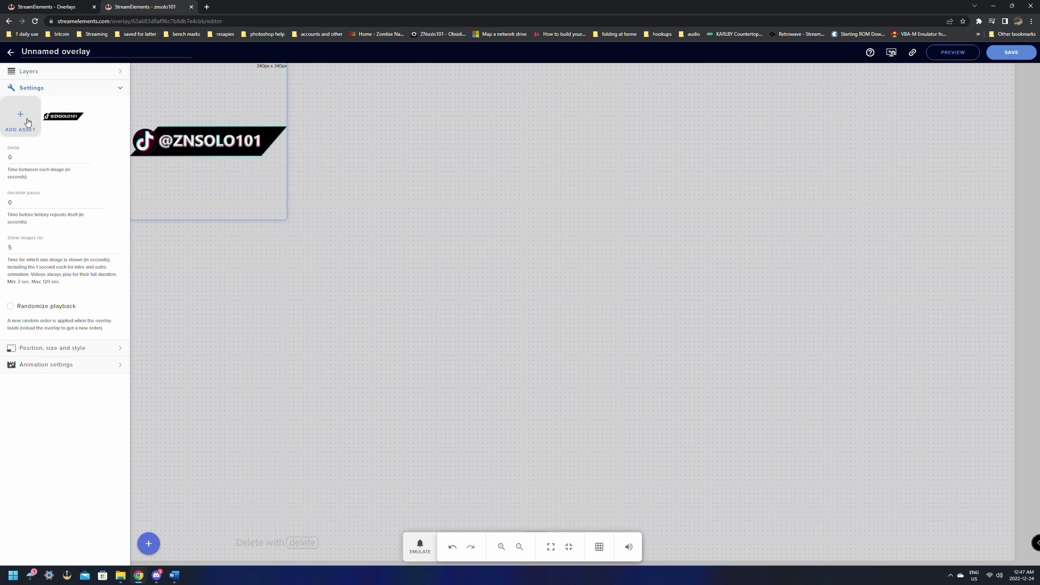
Add the Twitter and YouTube banners to the slideshow
left_click(28, 122)
mouse_move(354, 244)
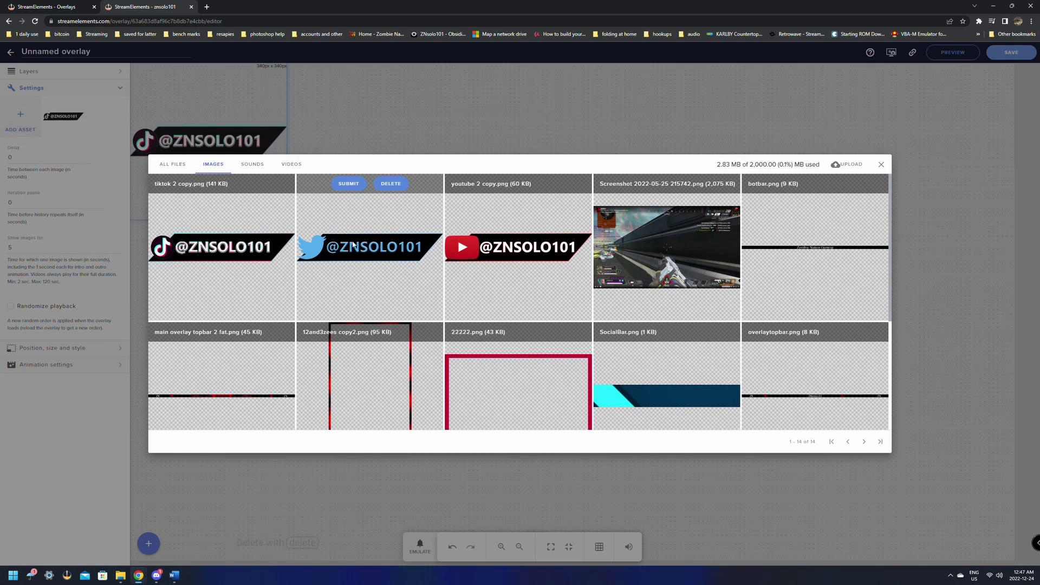
left_click(349, 183)
left_click(24, 119)
mouse_move(567, 230)
left_click(481, 183)
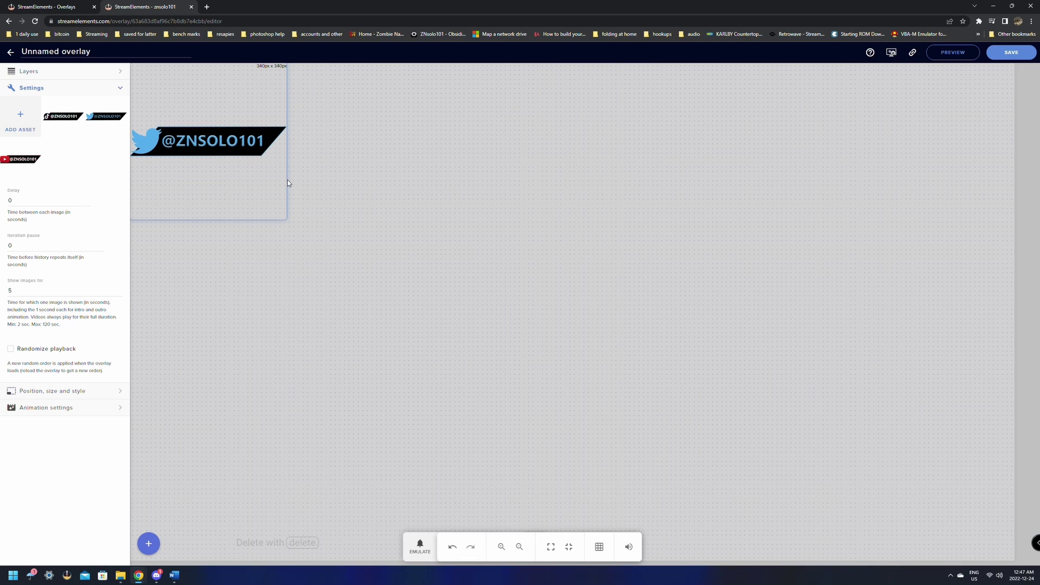
Resize the slideshow widget to 1280 × 349 px via Position, size and style
left_click_drag(286, 220, 715, 369)
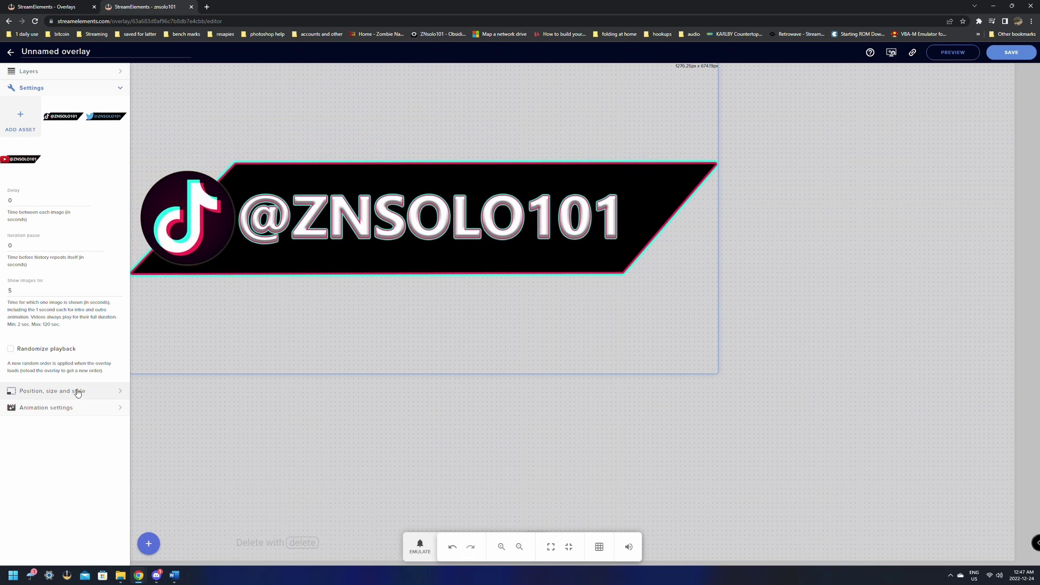
left_click(76, 390)
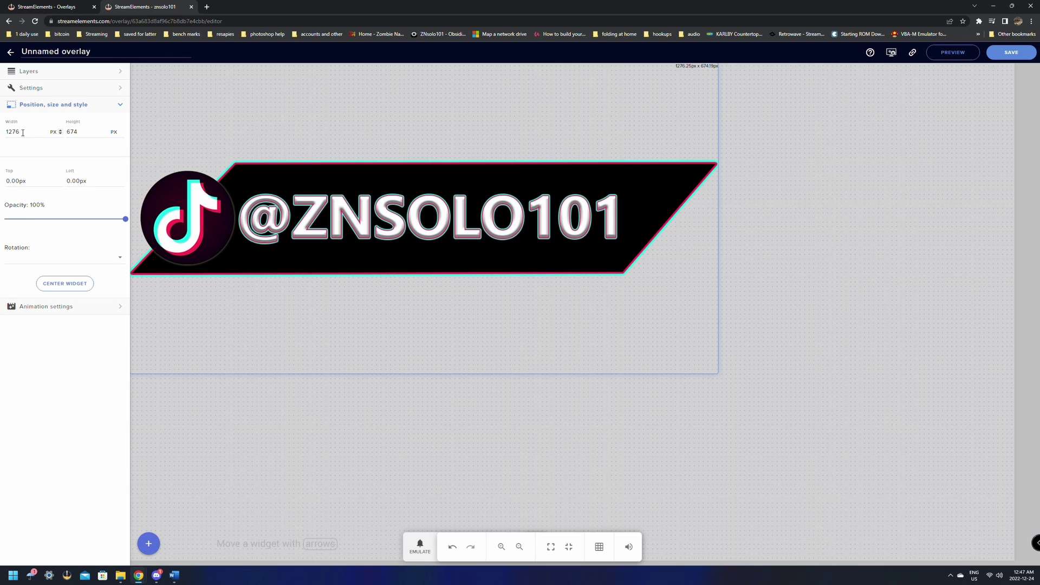
left_click_drag(23, 133, 2, 135)
type("1280")
left_click_drag(81, 132, 66, 135)
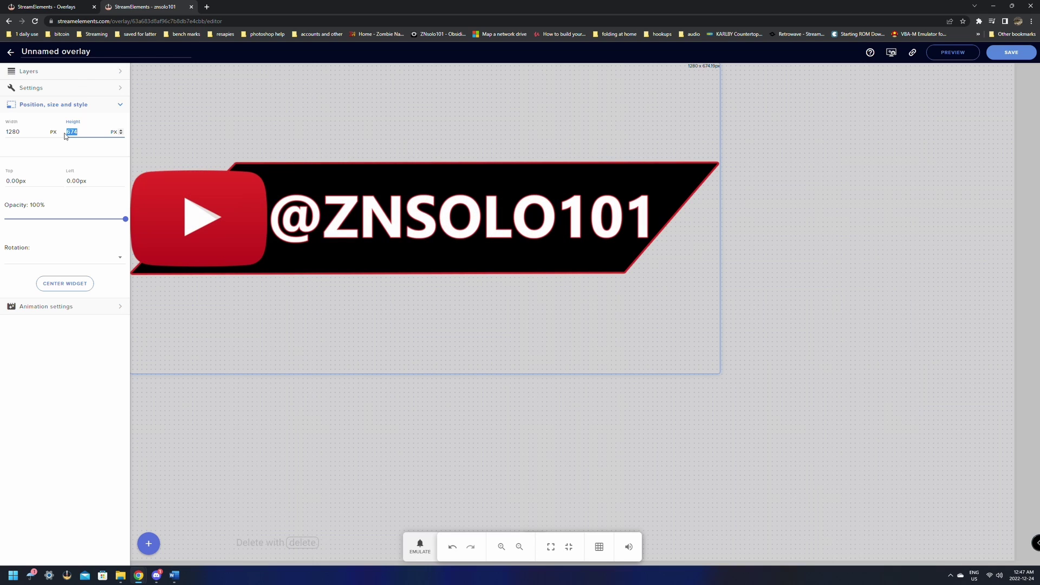
type("349")
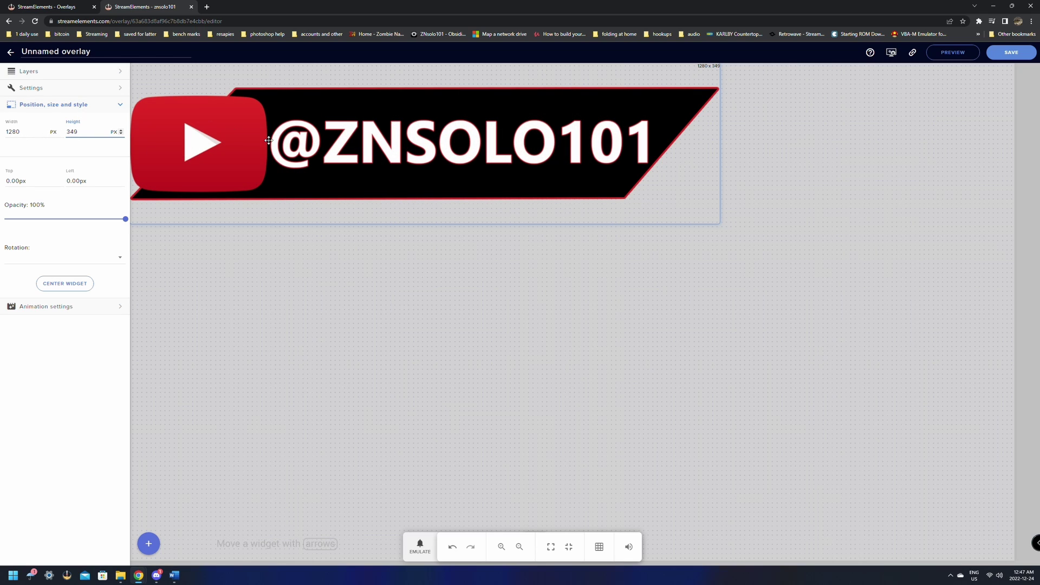
Set the slideshow's delay to 1 second and its iteration pause to 120 seconds
left_click(31, 87)
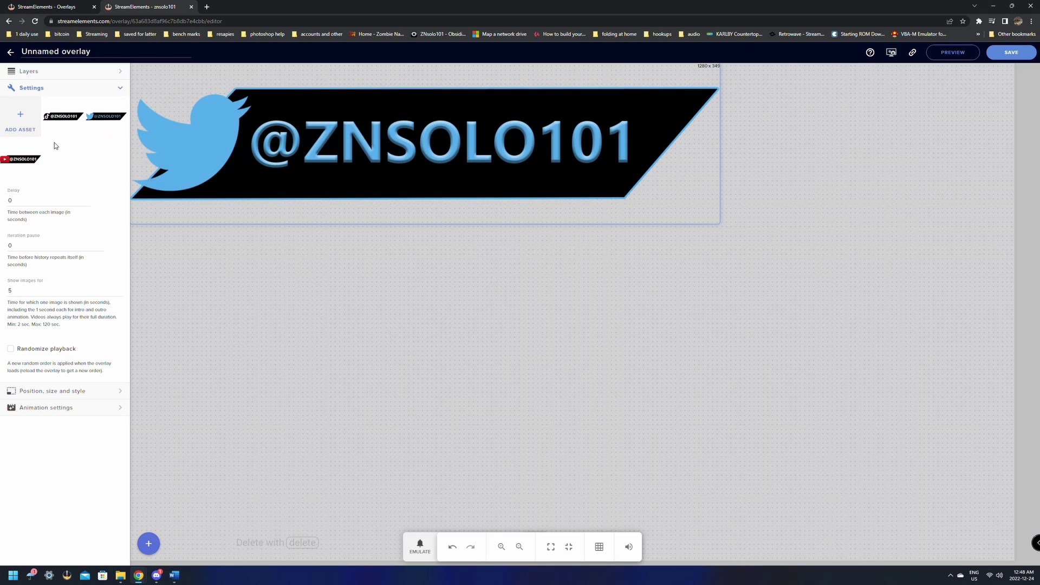
left_click(15, 190)
type("1")
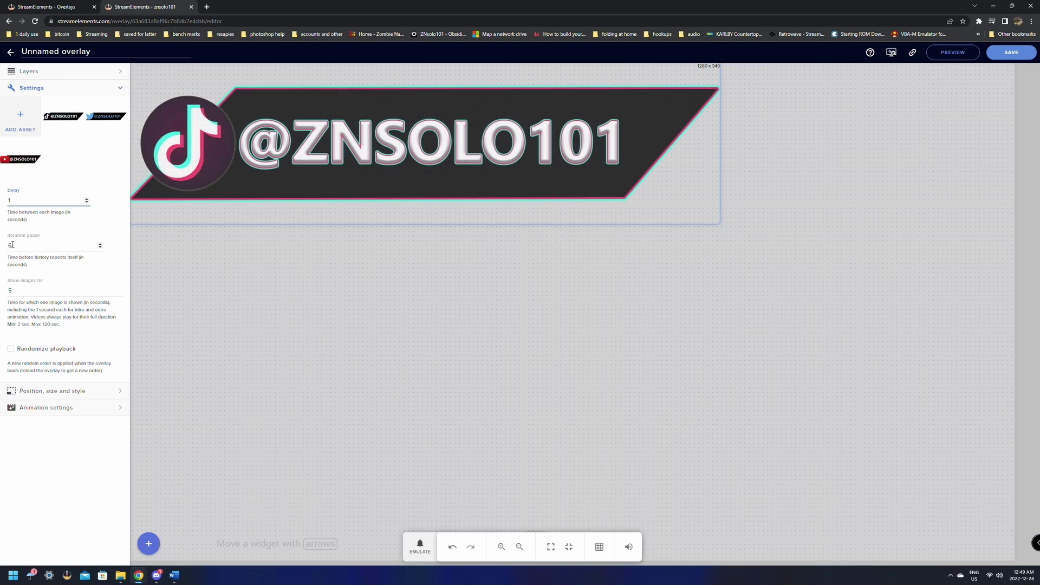
double_click(14, 245)
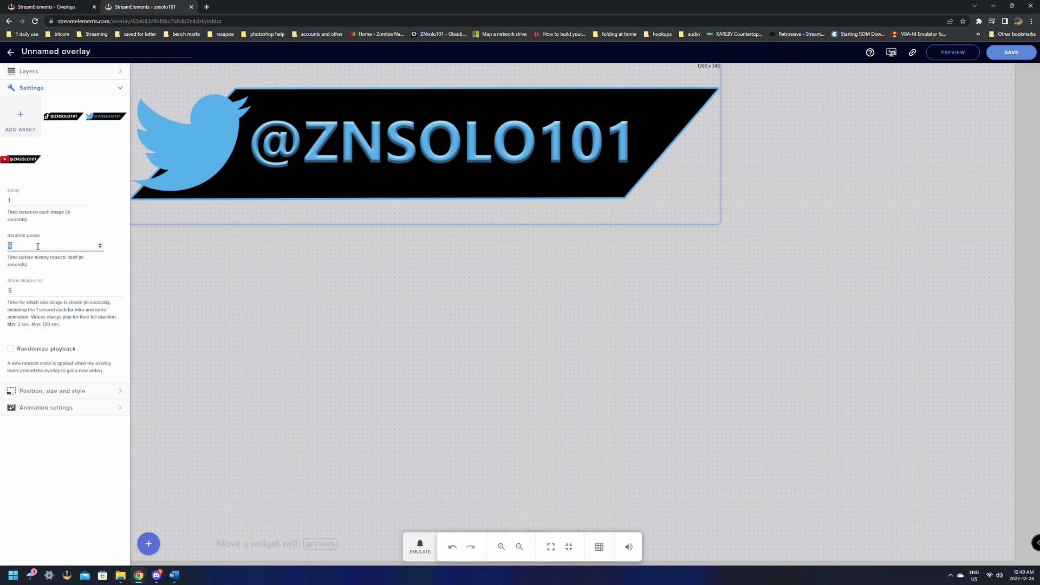
type("120")
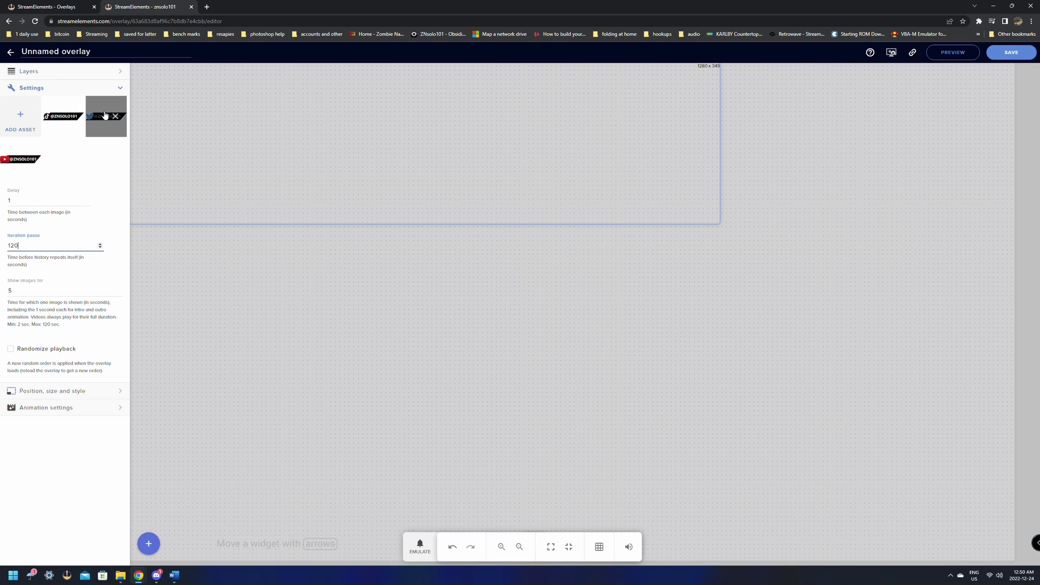
mouse_move(96, 120)
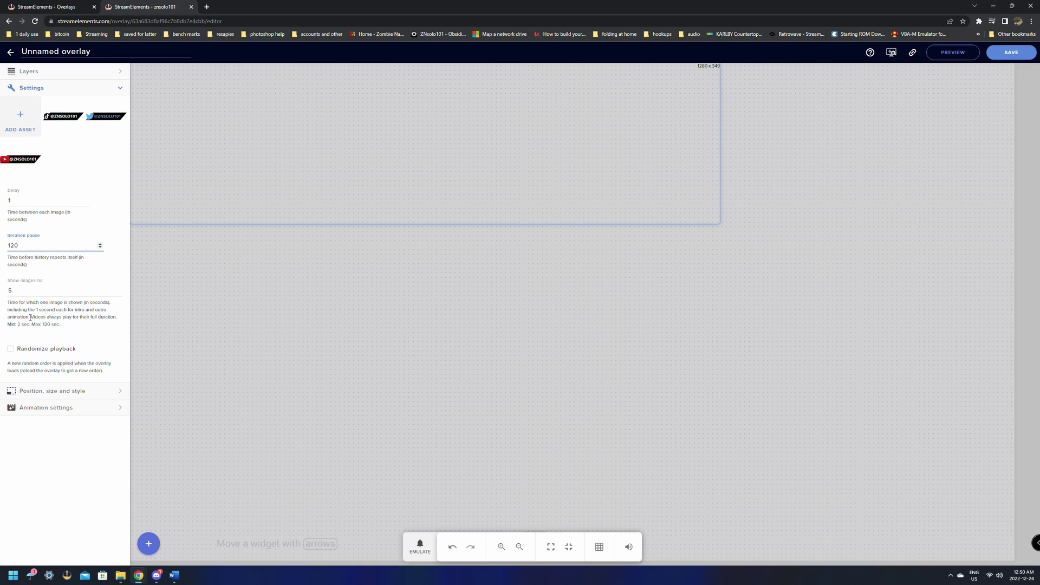
Set the enter animation to Bounce In Up and choose an exit animation
left_click(47, 409)
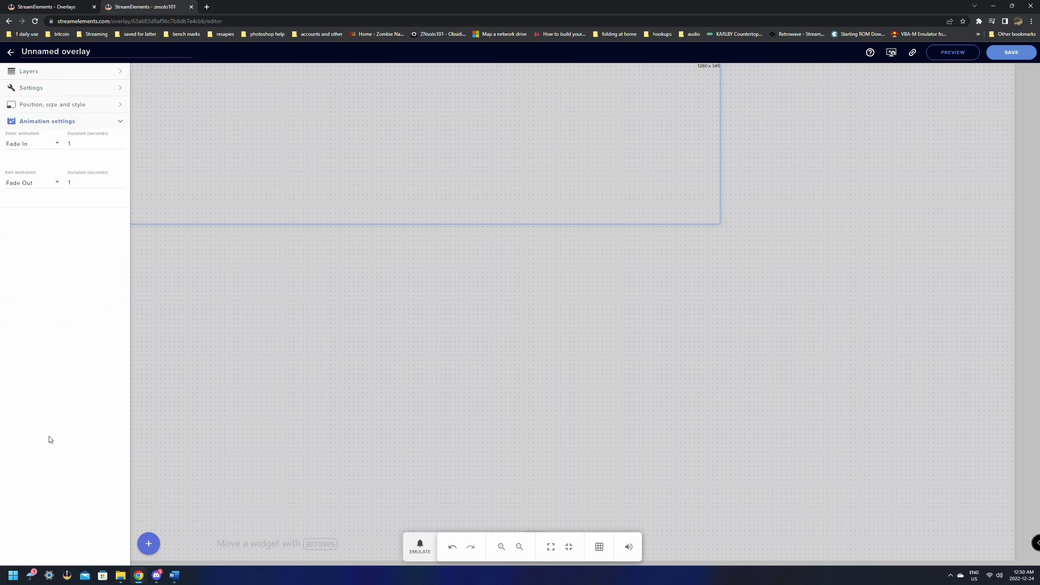
left_click(48, 145)
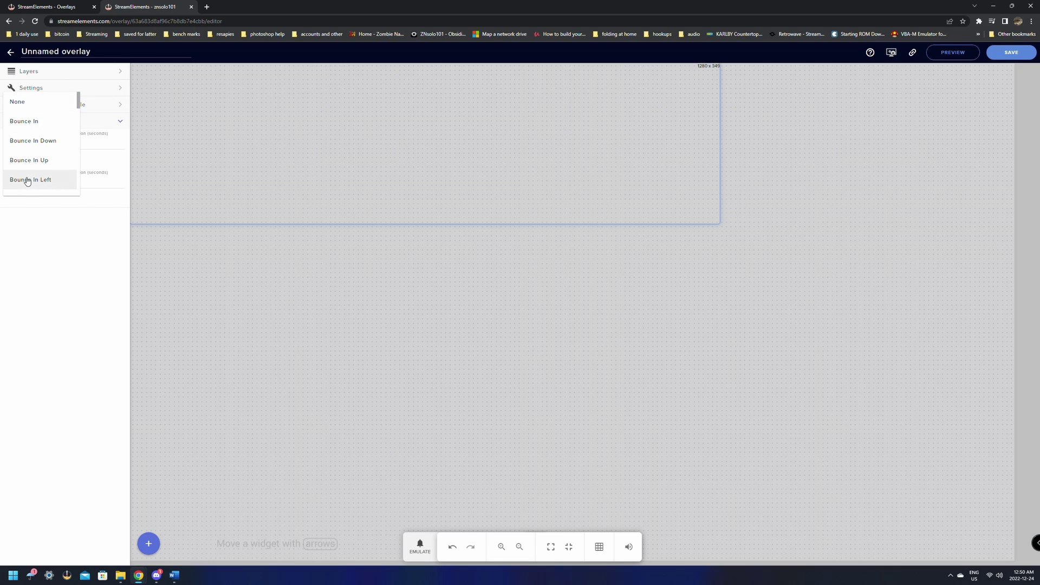
left_click(27, 161)
left_click(32, 184)
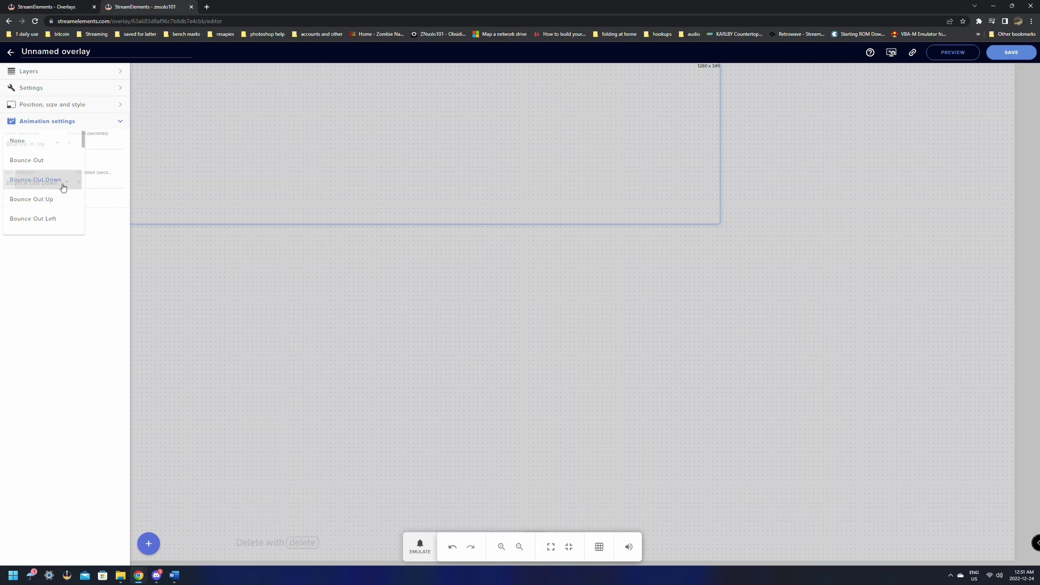
left_click(61, 187)
Return to the slideshow settings and select the iteration pause value
left_click(29, 71)
left_click(39, 128)
left_click_drag(21, 245, 7, 248)
Set the iteration pause to 0 and save the overlay as 'social media overlay'
type("0")
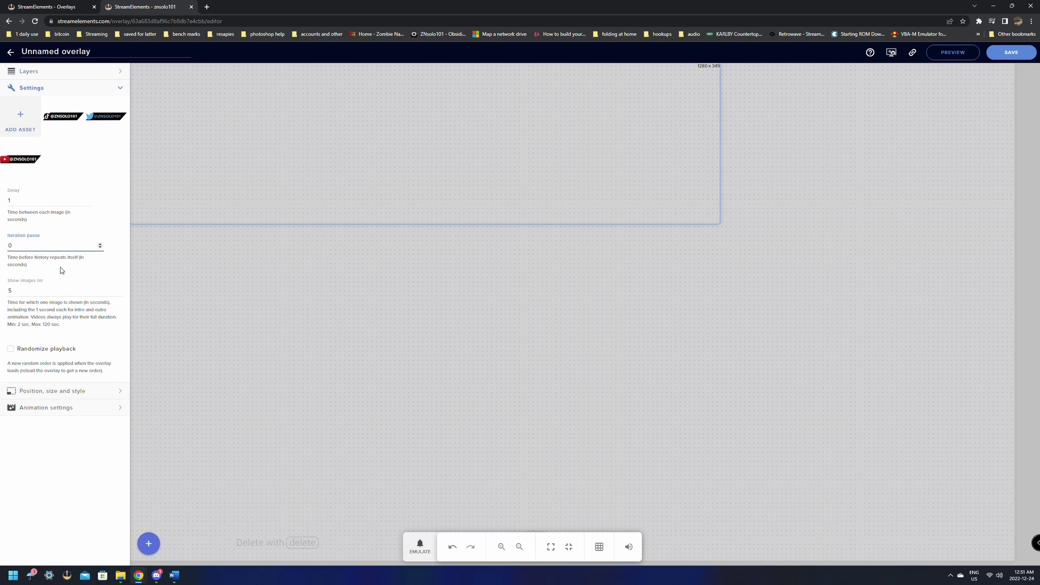
left_click(68, 463)
left_click(1011, 52)
left_click(473, 304)
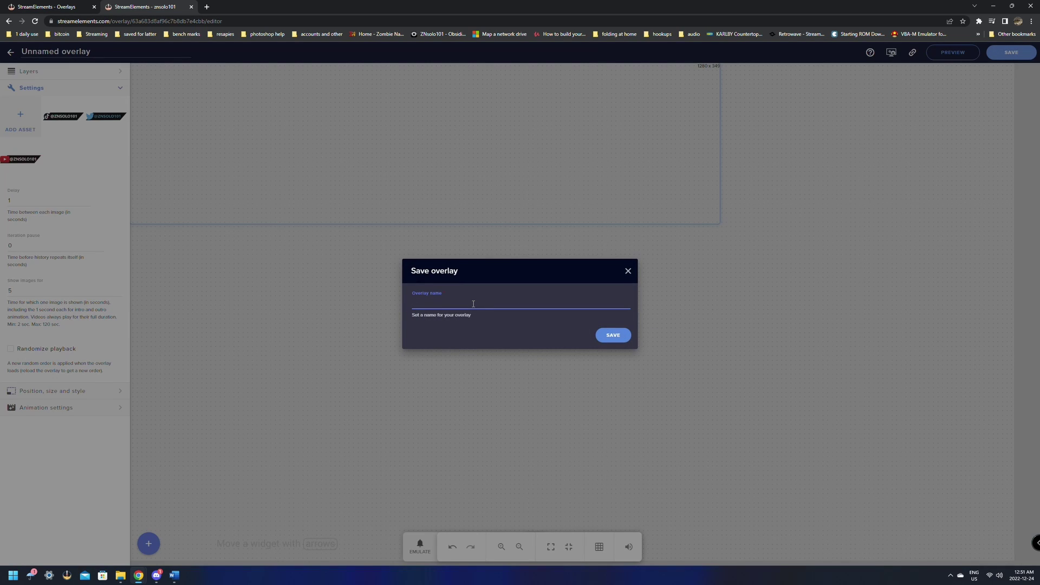
type("social media overlay")
left_click(612, 335)
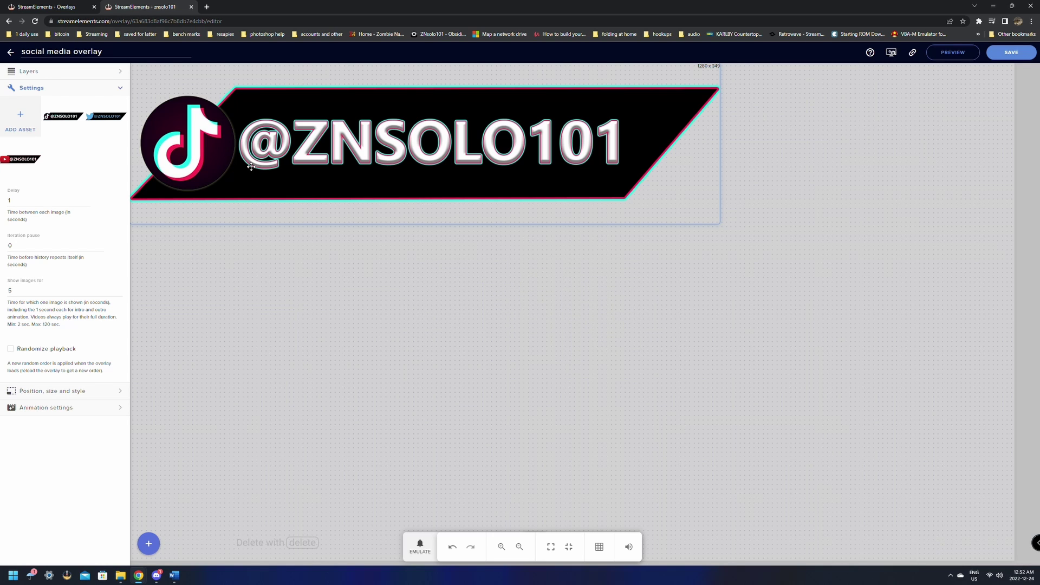
Set the delay back to 1 second, save, and copy the overlay's link
left_click(87, 203)
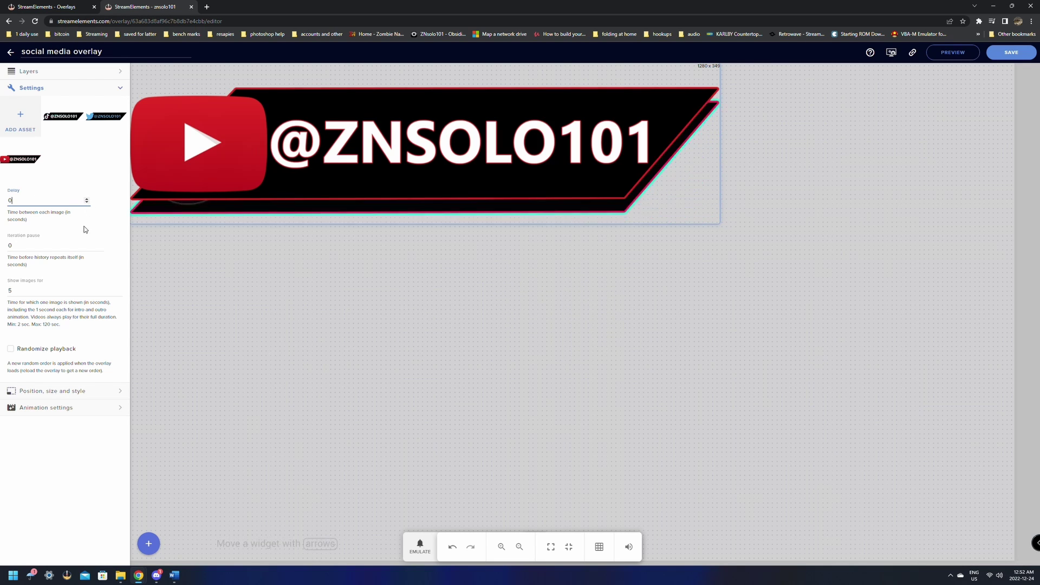
left_click(86, 199)
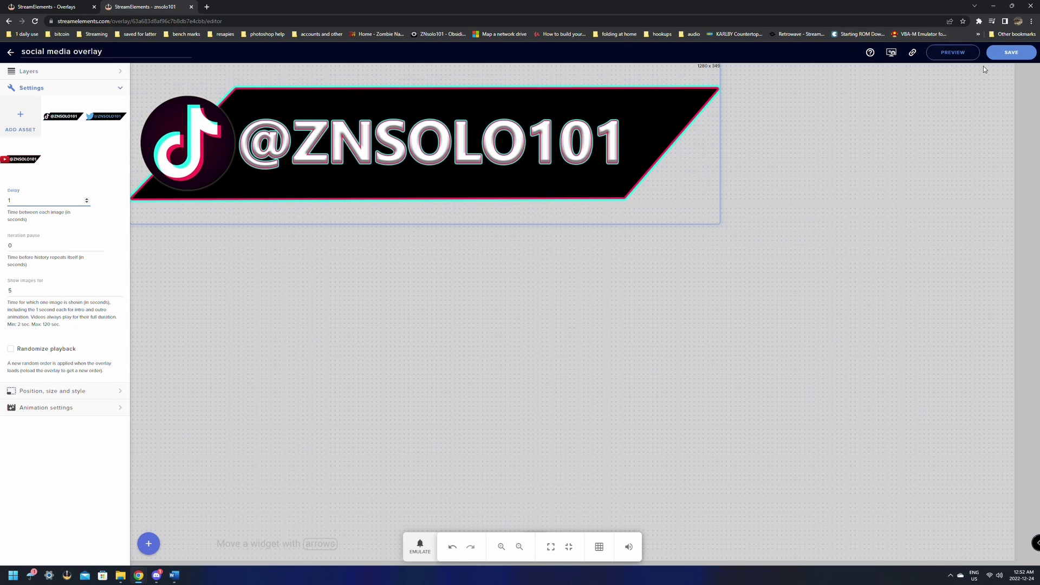
left_click(1011, 52)
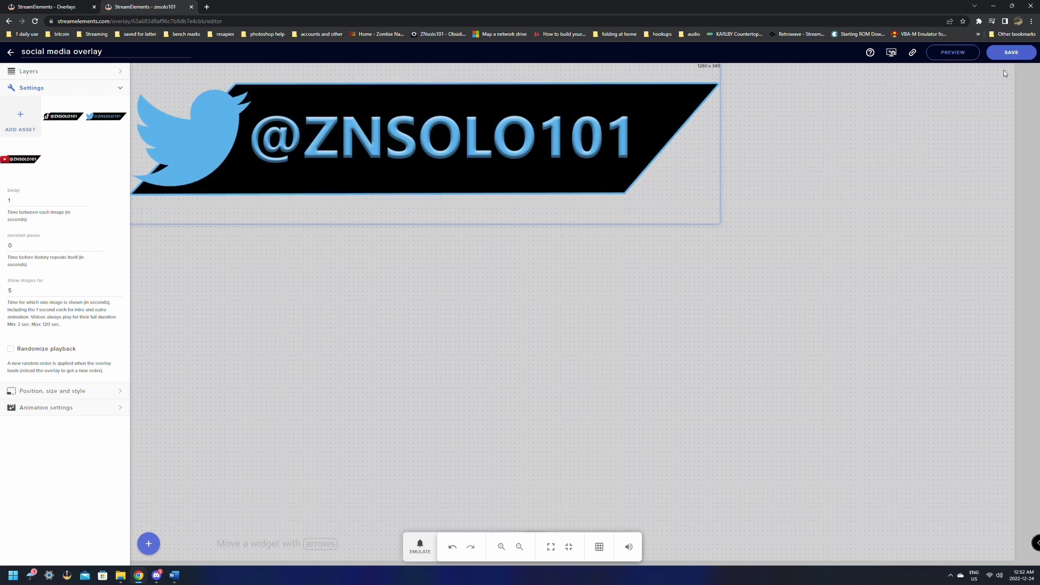
left_click(912, 52)
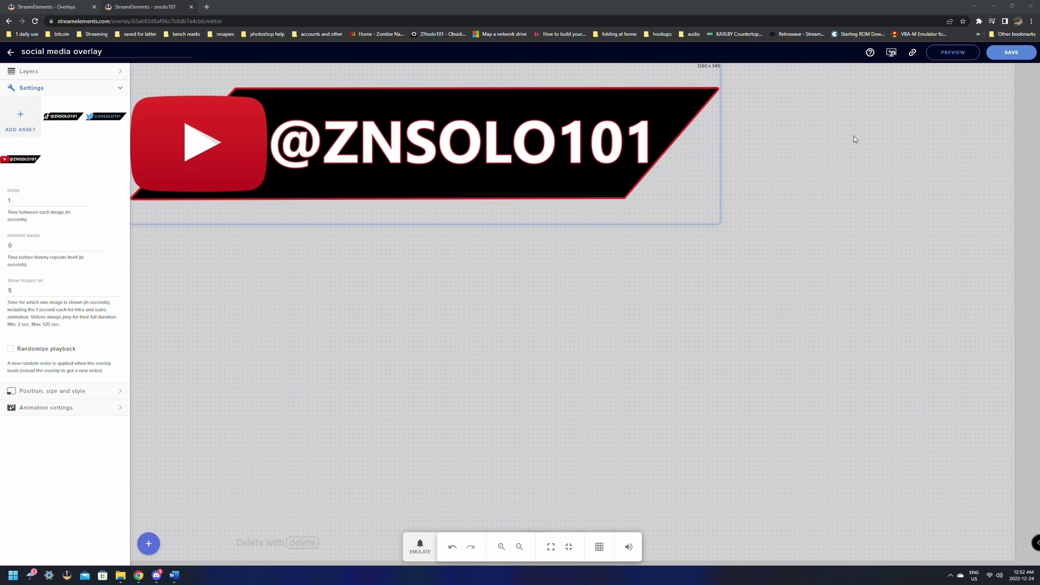
In OBS, add a new browser source named 'social media overlay'
key("alt+Tab")
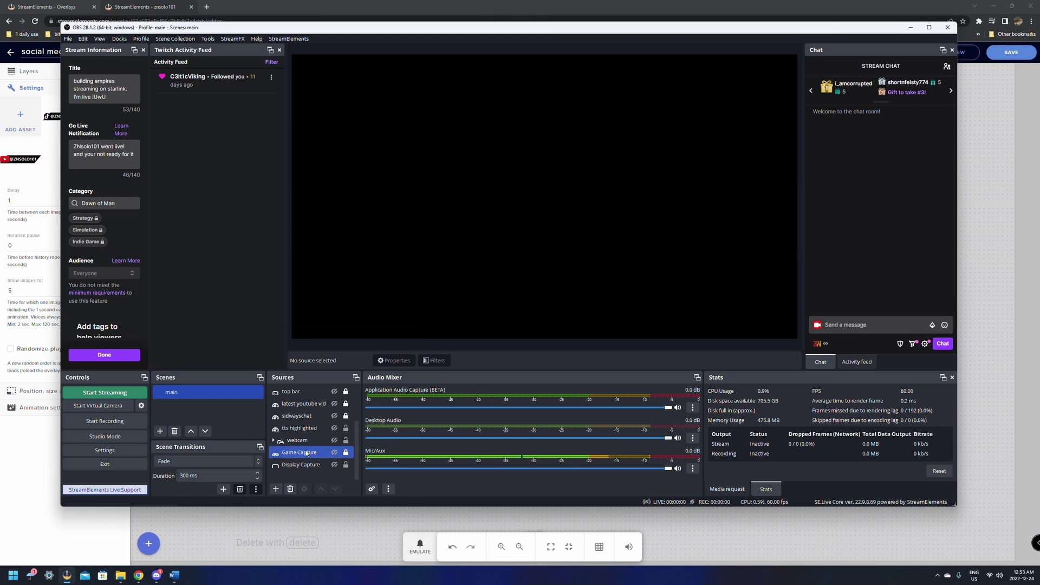
left_click(276, 489)
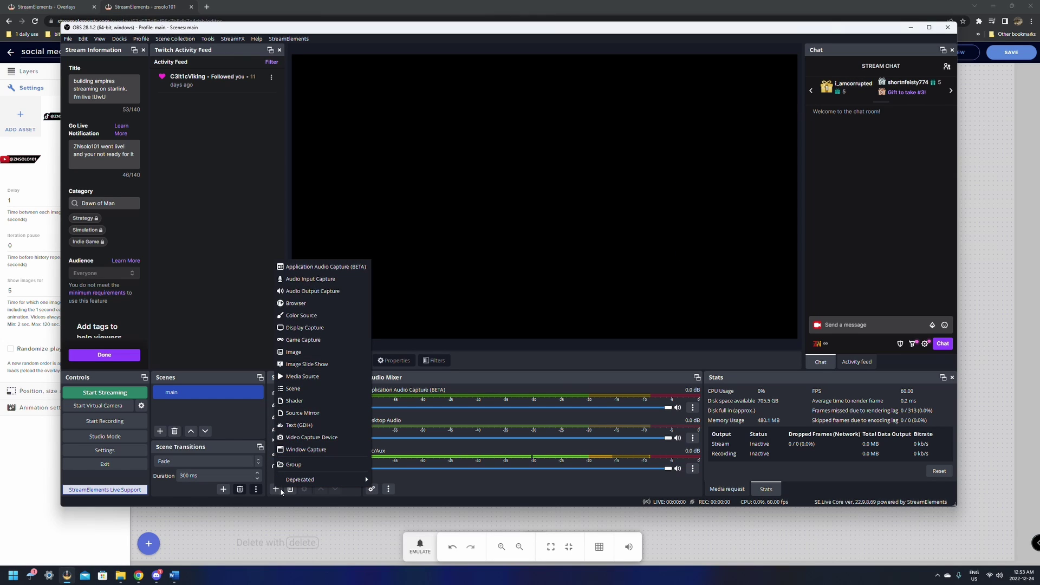
left_click(309, 304)
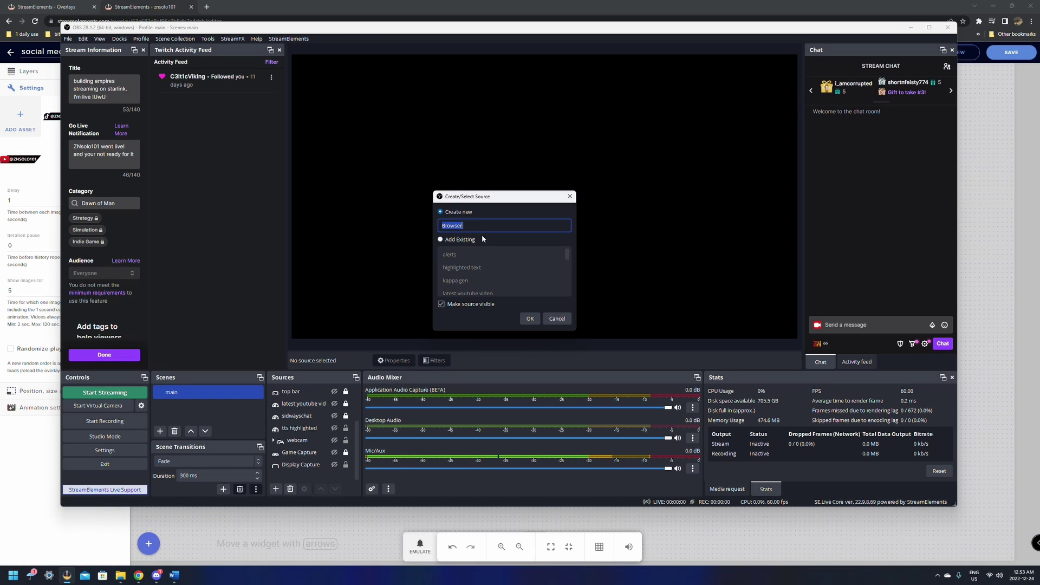
type("social media")
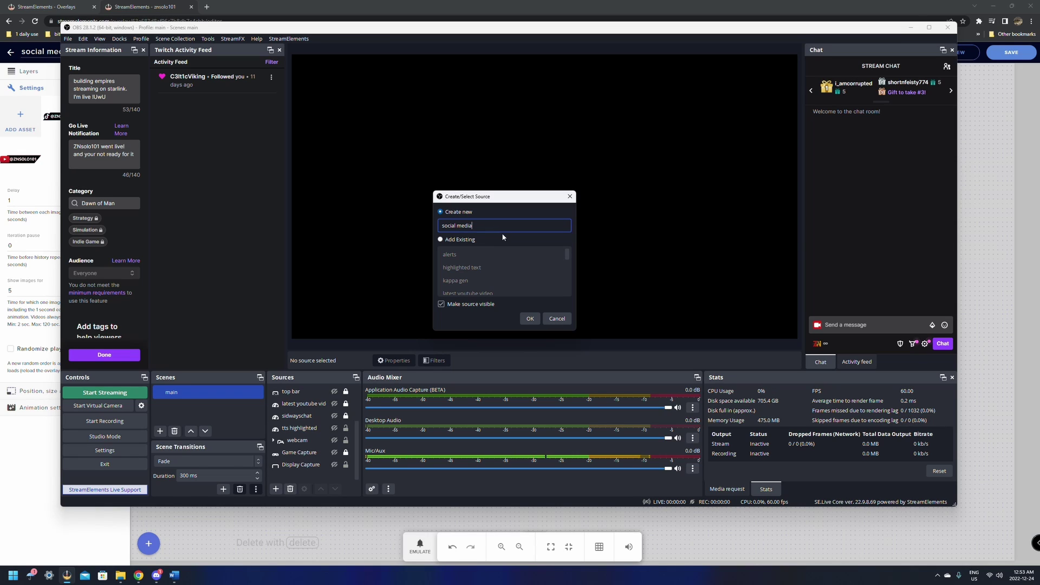
type(" overlay")
left_click(530, 318)
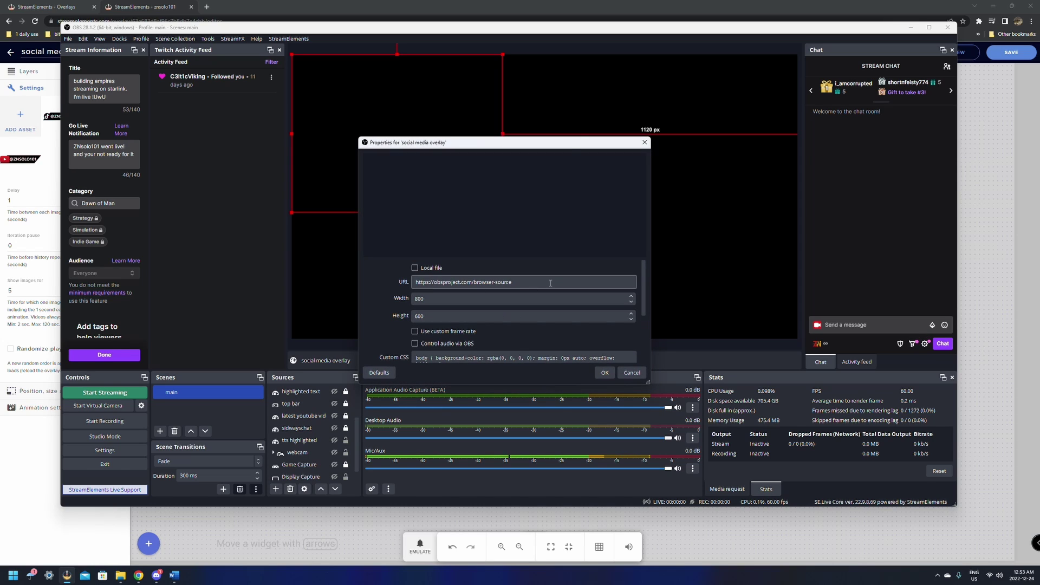
Paste the overlay URL, set size to 1280 × 349, and enable refresh when the scene becomes active
key("ctrl+v")
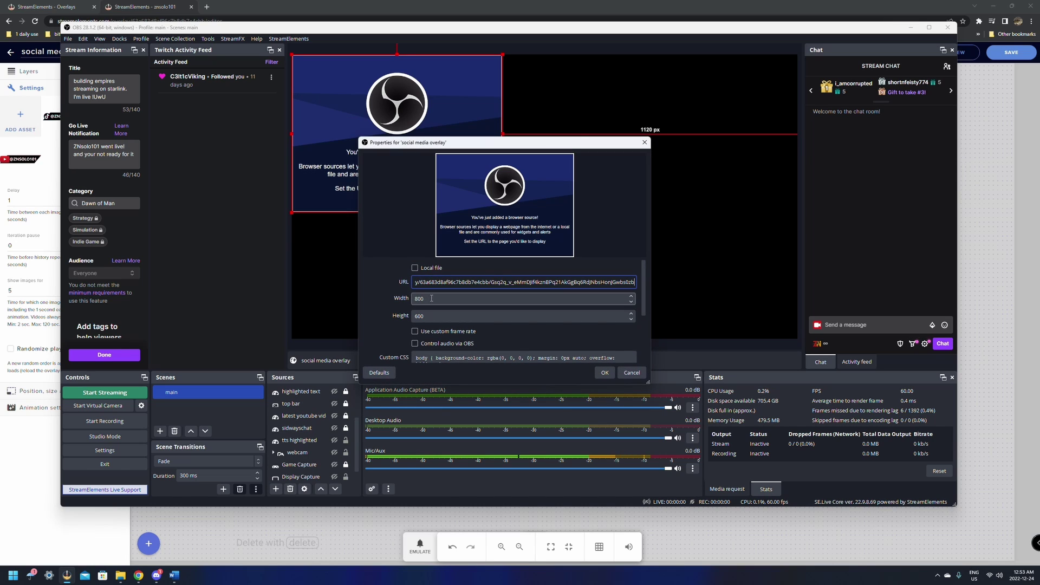
key("Tab")
type("1280")
key("Tab")
type("3")
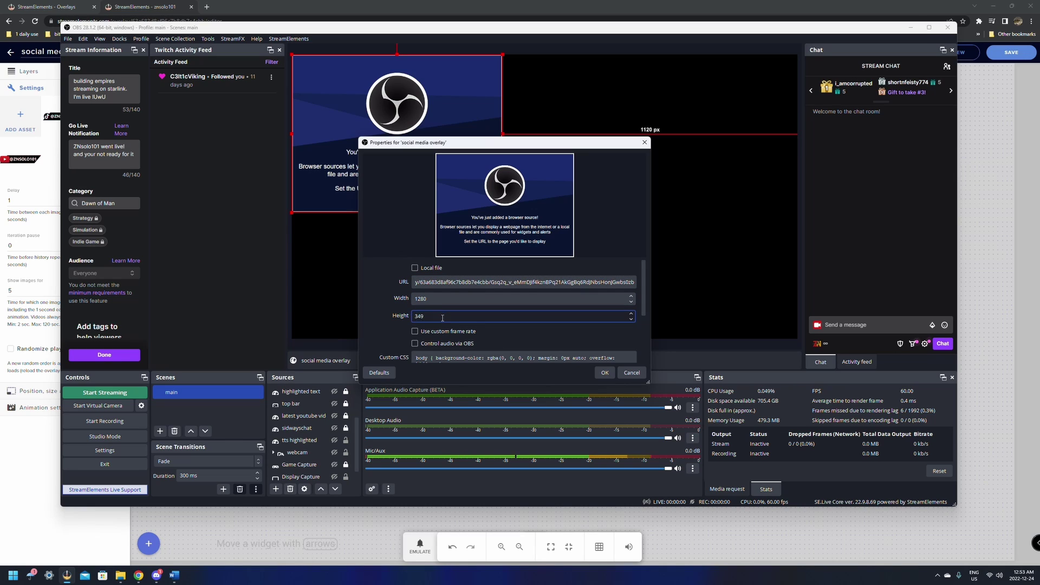
scroll(419, 335, "down", 4)
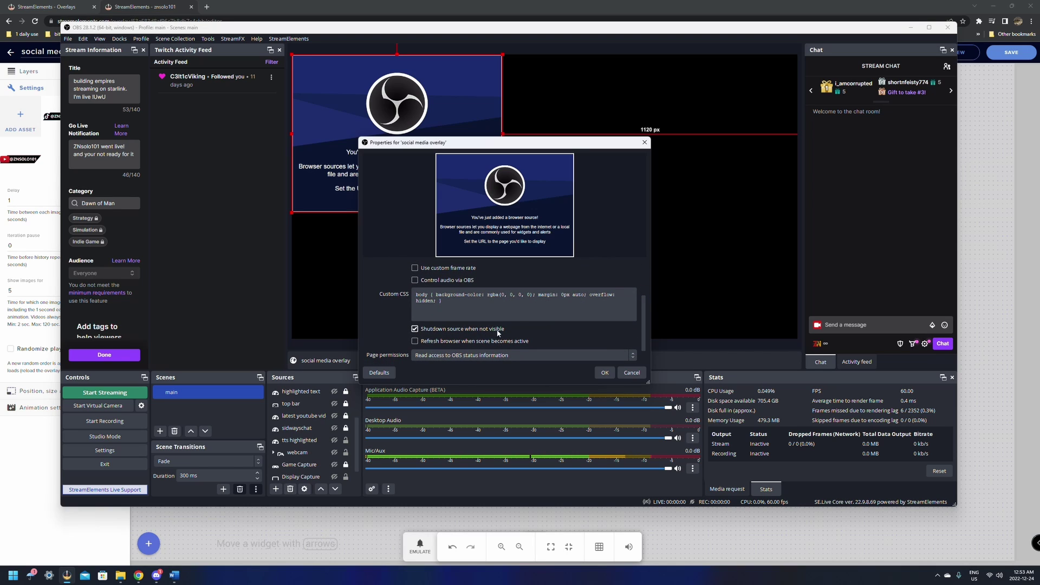
left_click(416, 342)
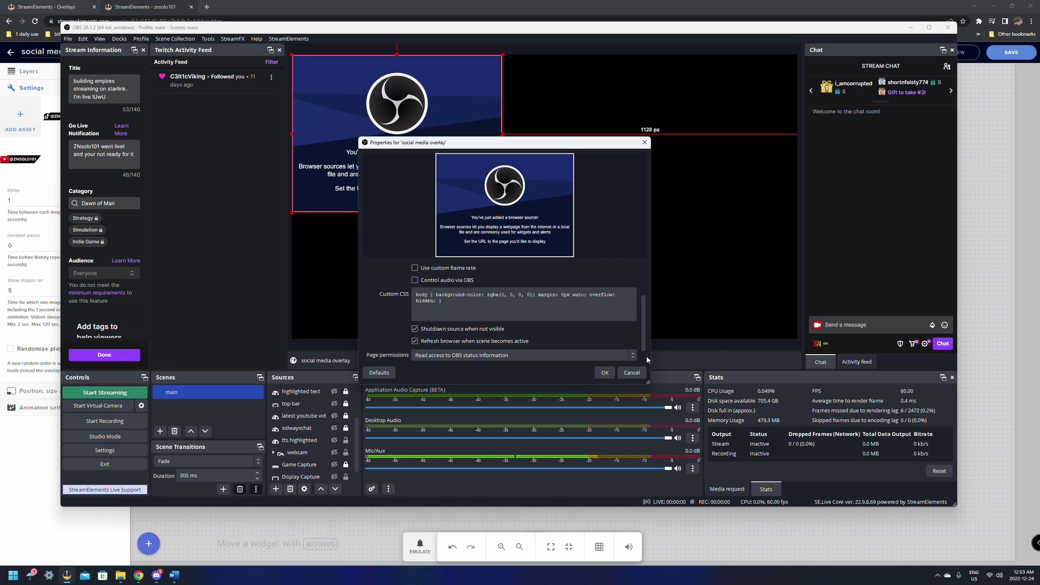
left_click(604, 373)
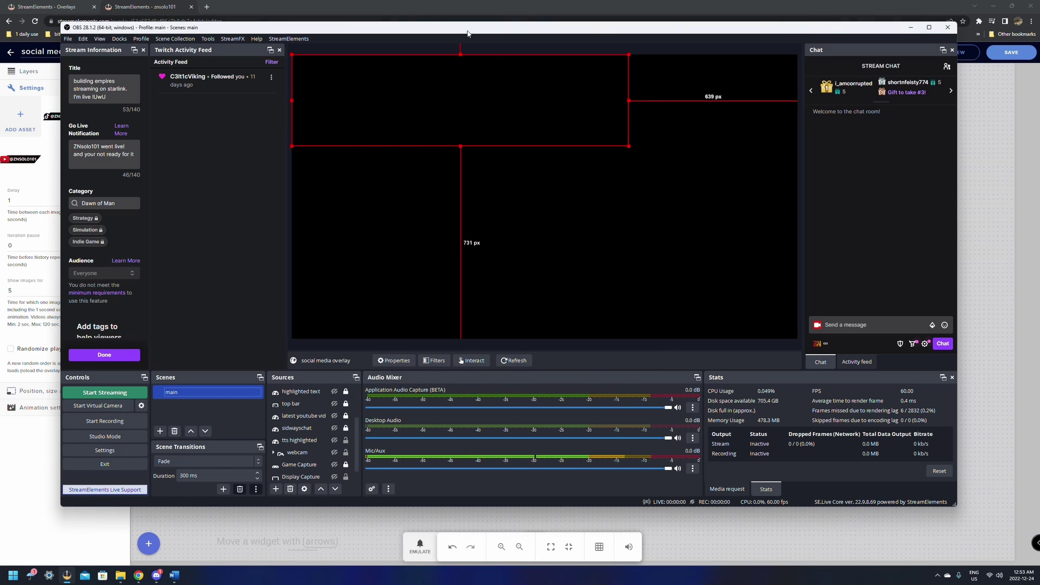
Shrink the social media overlay source into a small strip at the canvas's top-left corner
left_click_drag(508, 27, 572, 145)
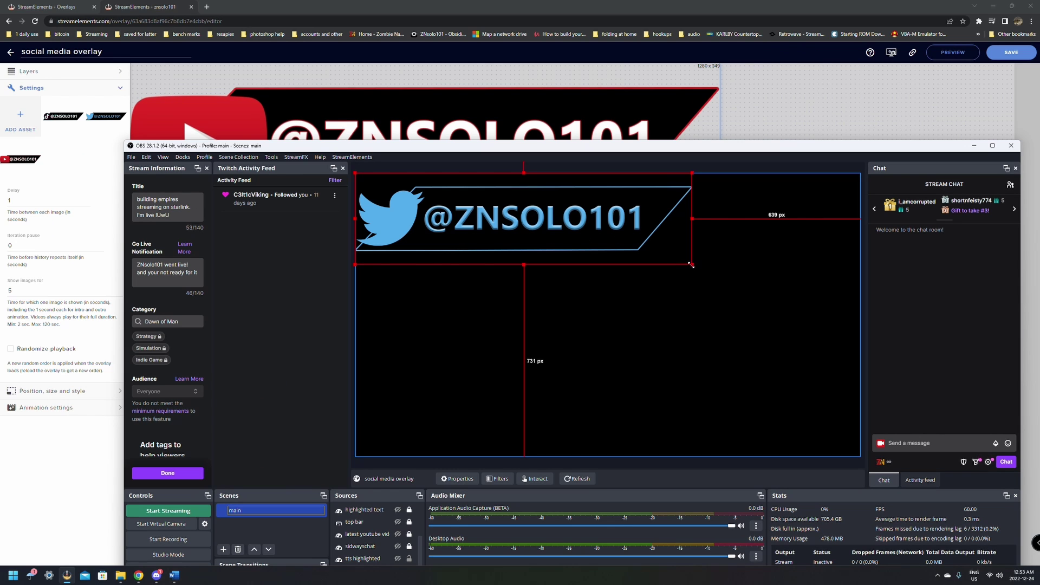
left_click_drag(691, 265, 414, 186)
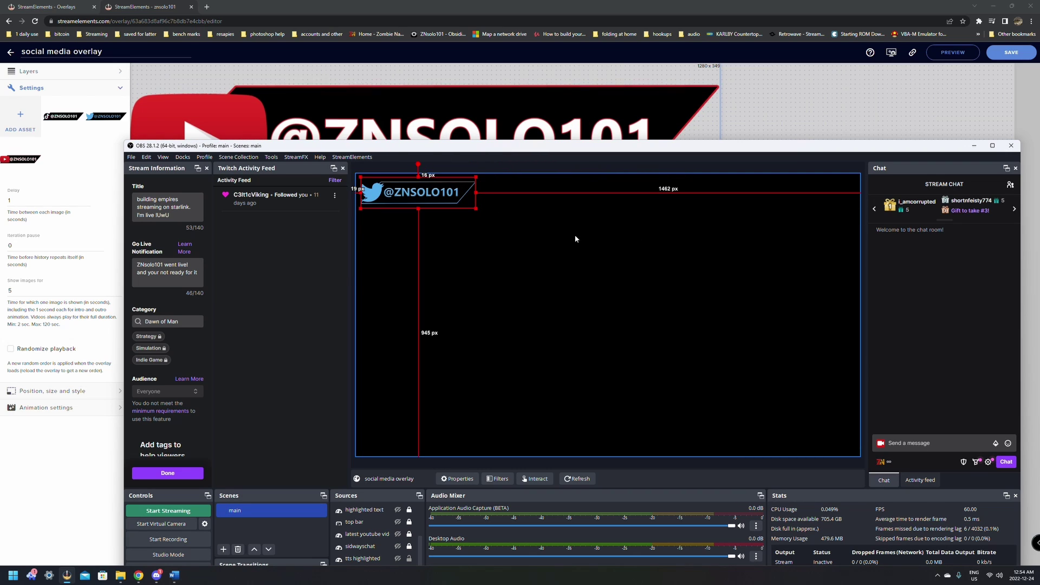
double_click(589, 146)
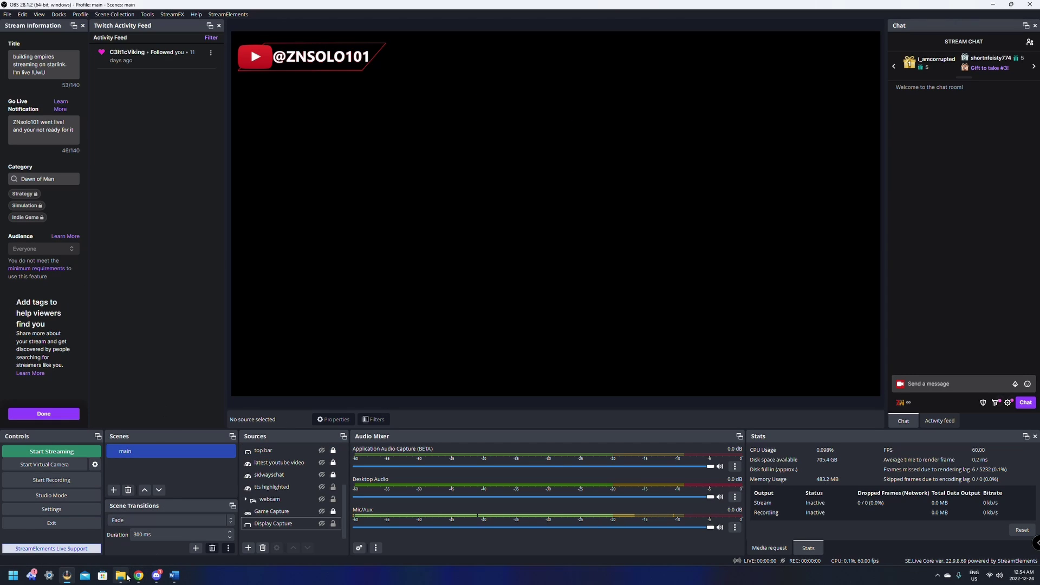
Back in the StreamElements editor, change the iteration pause from 0 to 120 seconds
mouse_move(138, 578)
left_click(181, 520)
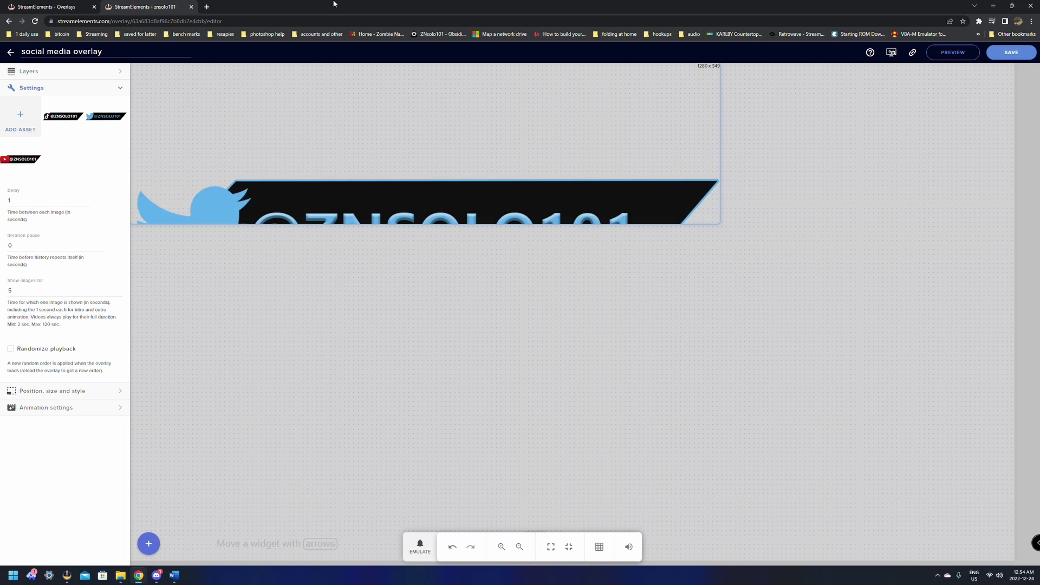
left_click_drag(436, 5, 493, 104)
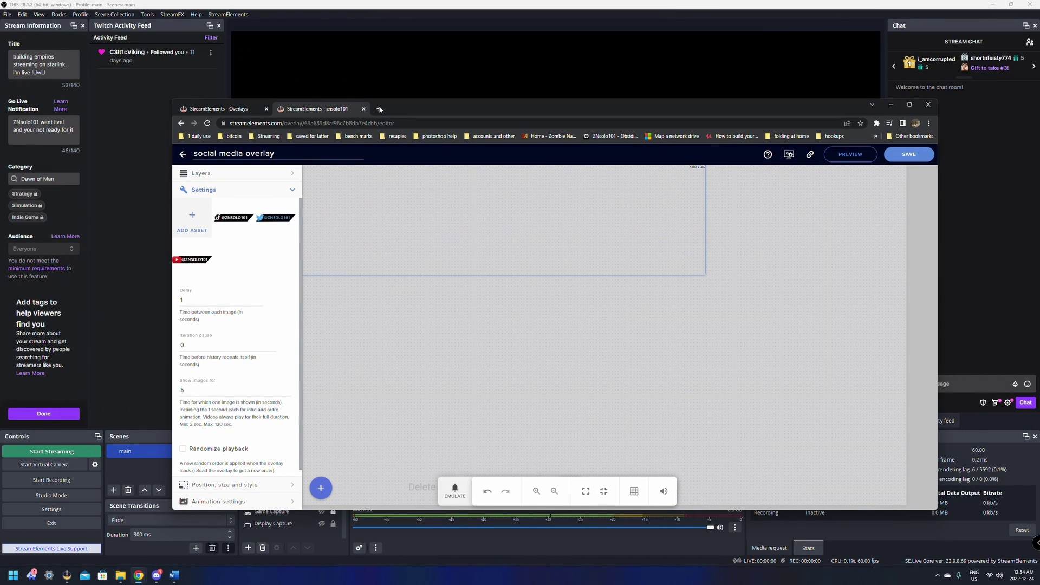
left_click_drag(395, 105, 401, 3)
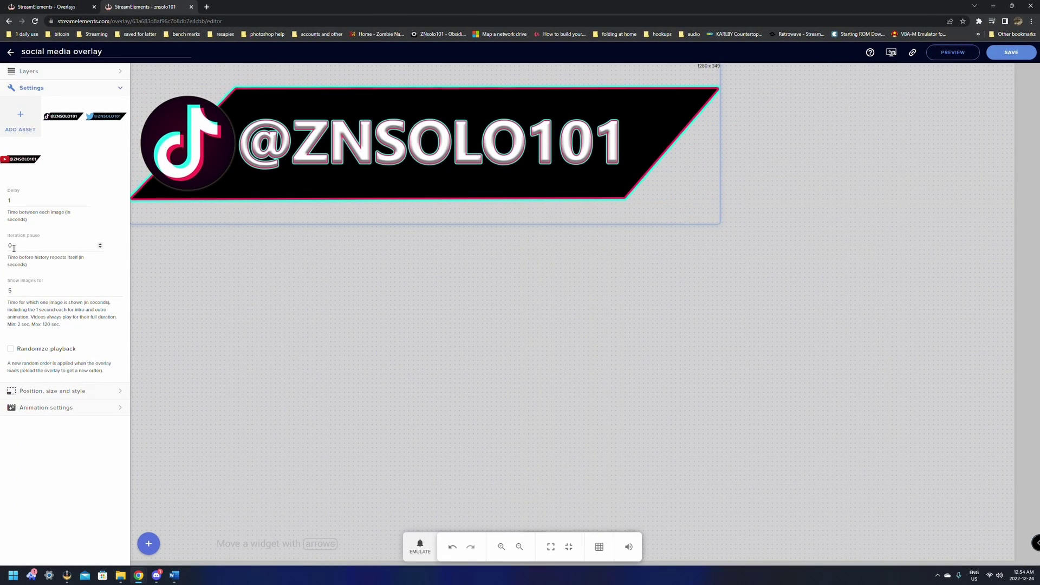
left_click_drag(15, 247, 4, 245)
type("120")
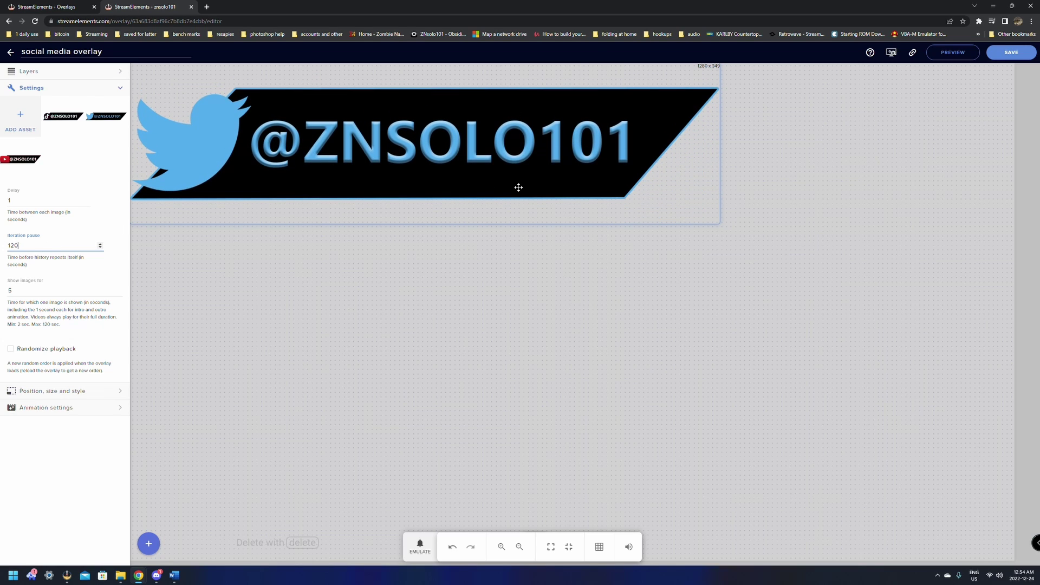
Confirm the Bounce In Up entry and Bounce Out Down exit animations, then un-maximize Chrome
left_click(48, 412)
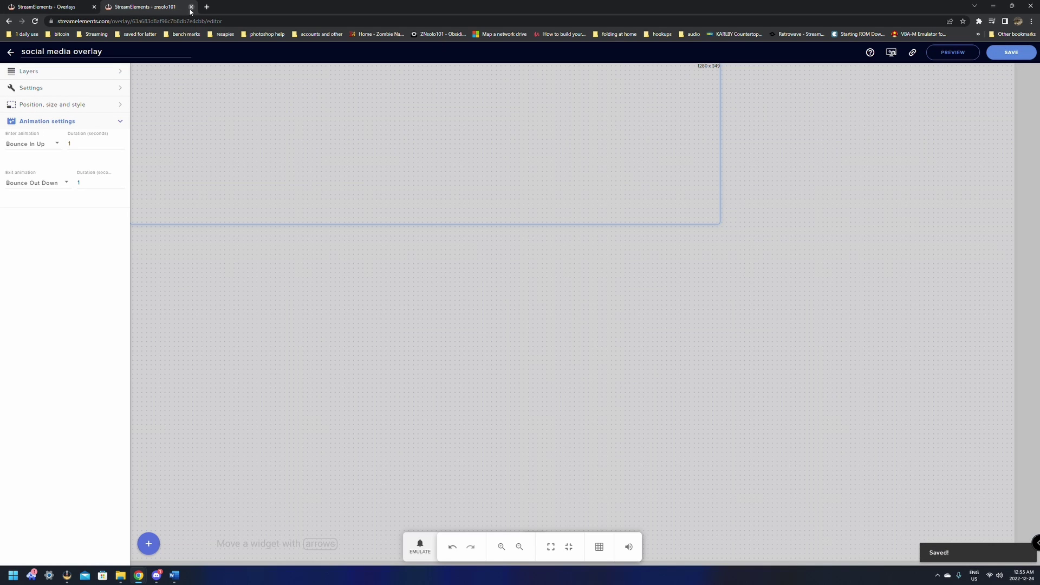
left_click_drag(589, 6, 566, 233)
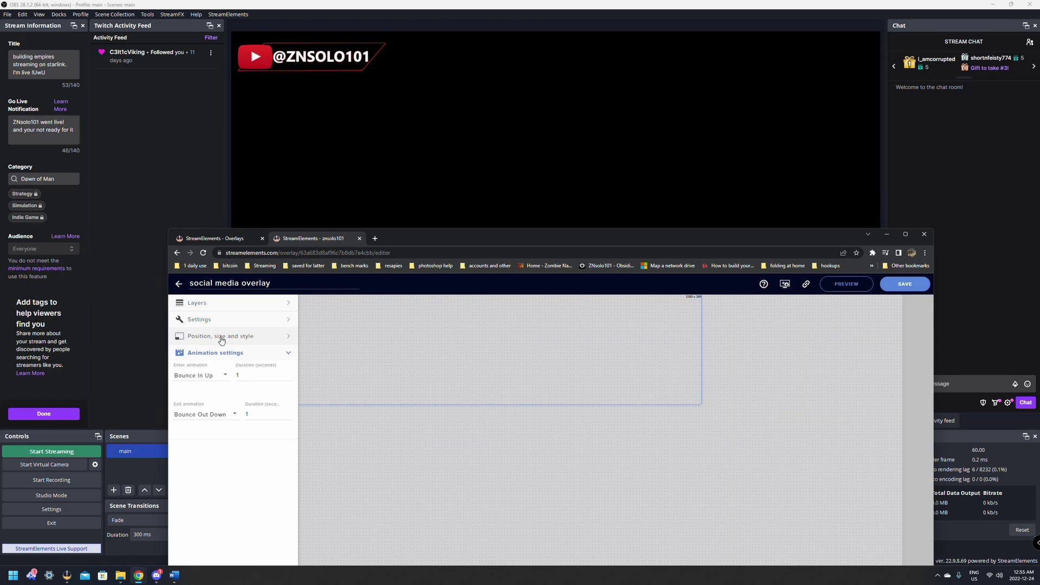
Verify the rotator's Iteration pause of 120, then move Chrome aside to bring OBS forward
left_click(217, 320)
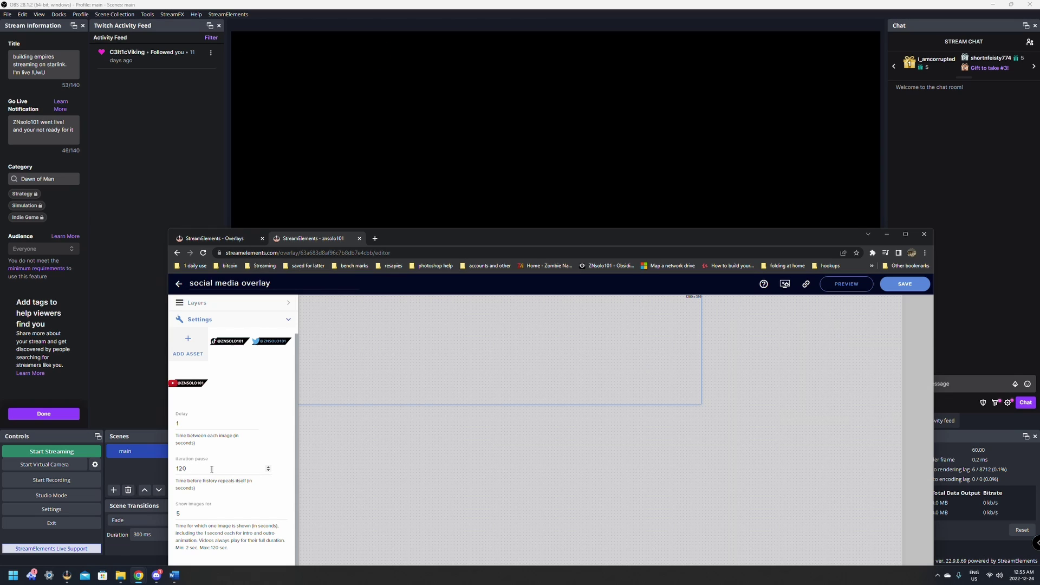
left_click_drag(434, 238, 421, 46)
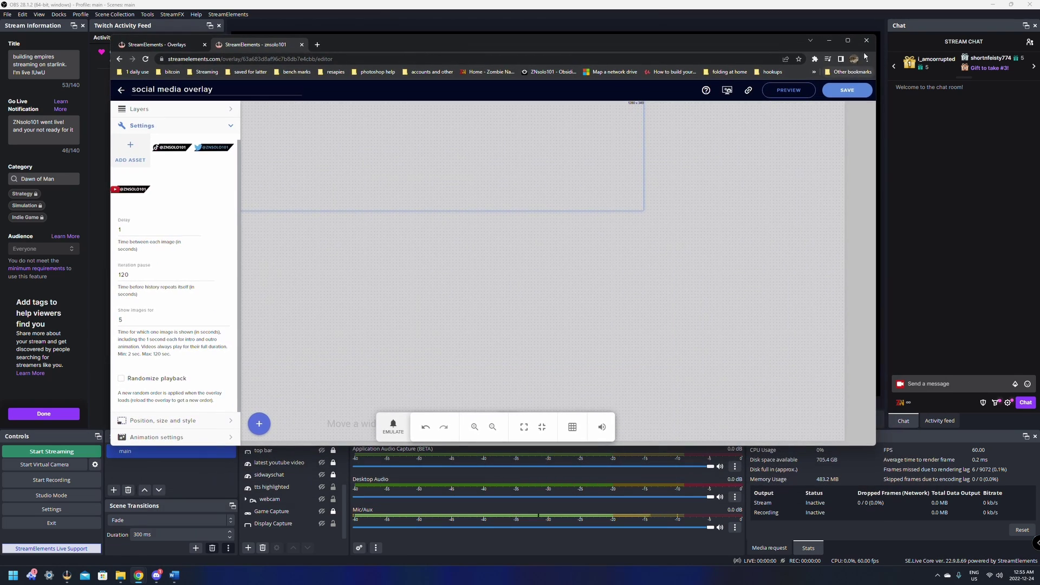
key("alt+Tab")
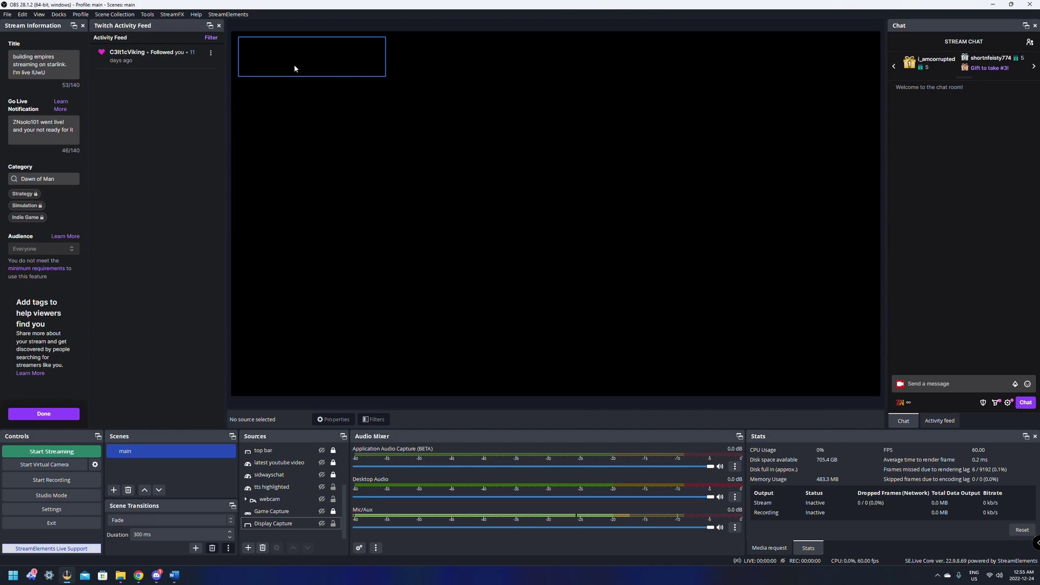